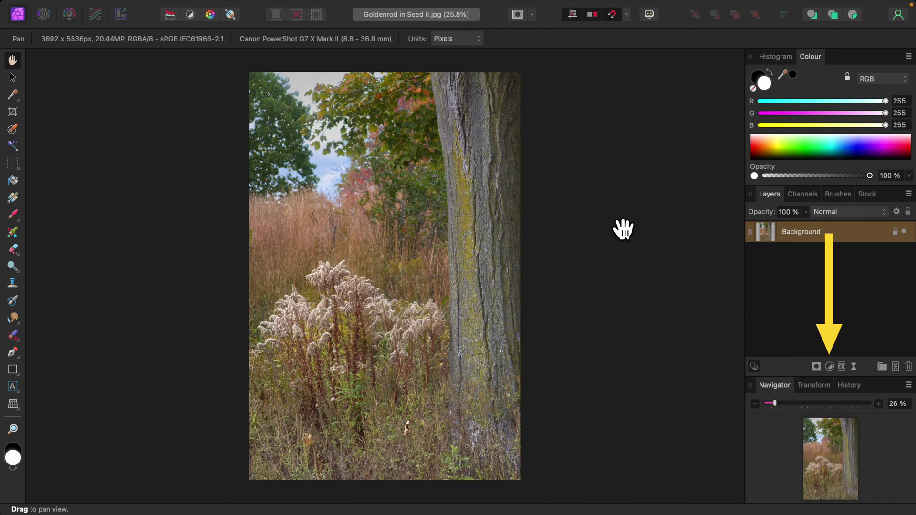
Step: Add a Curves adjustment with the master curve lifted to 0.752/0.967 to strongly brighten the photo
left_click(830, 367)
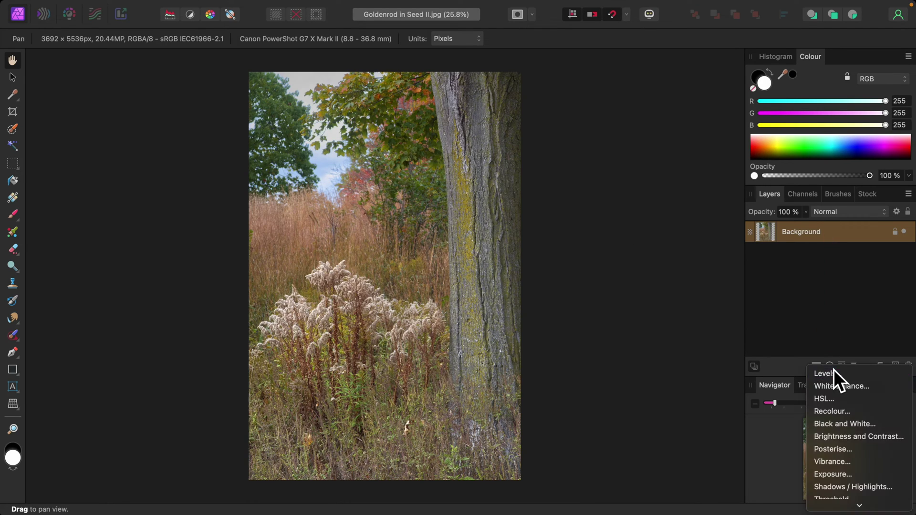
scroll(847, 422, "down", 4)
left_click(838, 386)
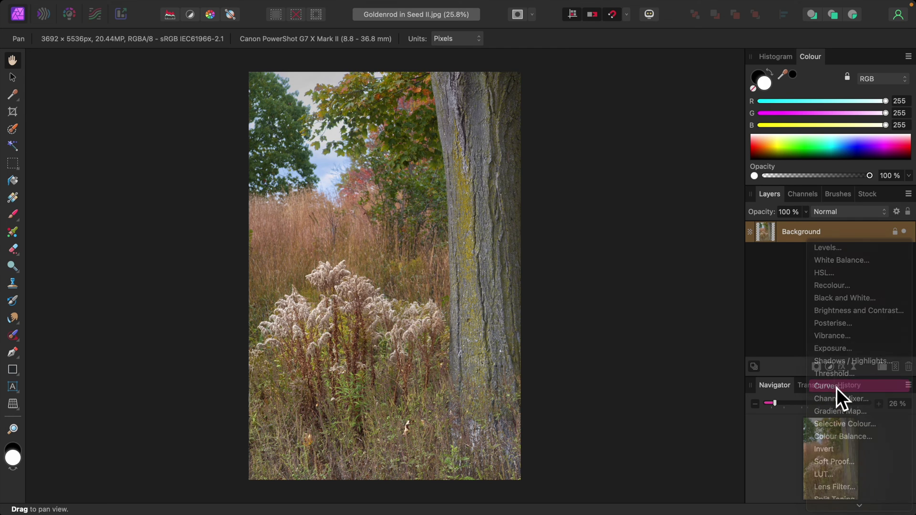
left_click_drag(617, 204, 632, 104)
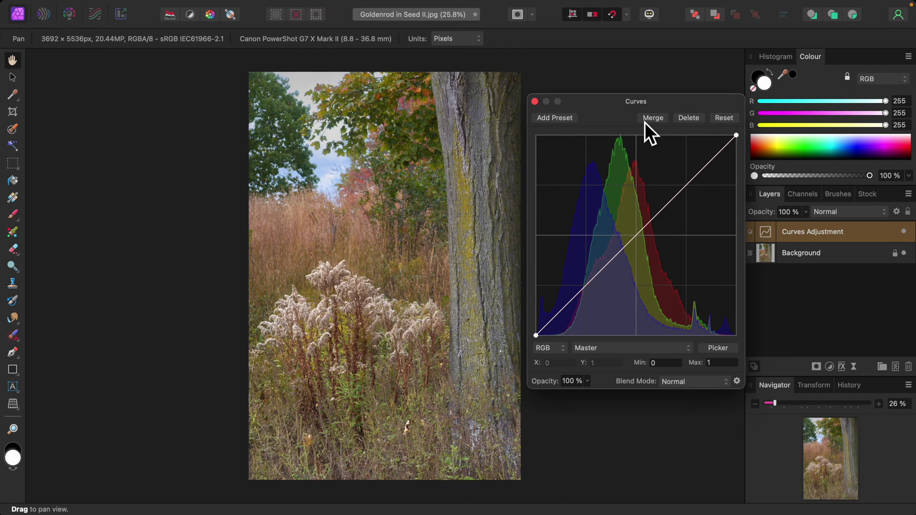
left_click_drag(691, 190, 690, 144)
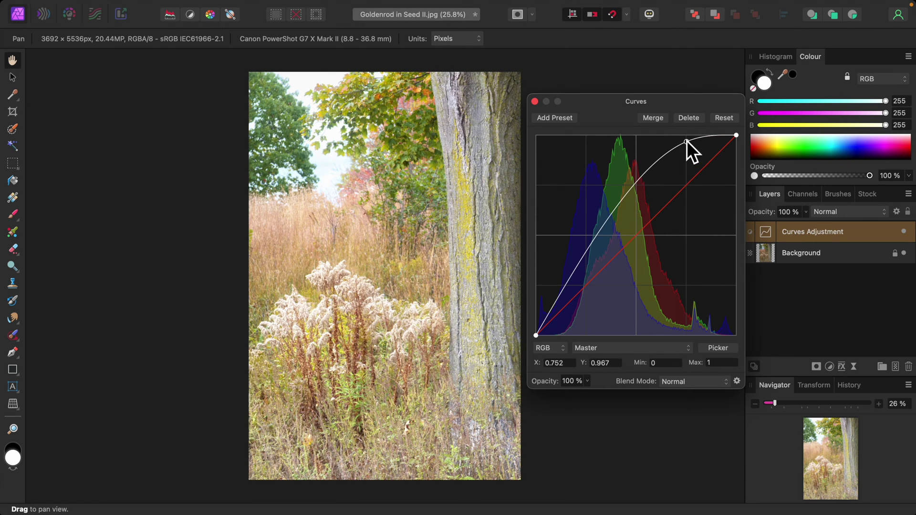
left_click(535, 102)
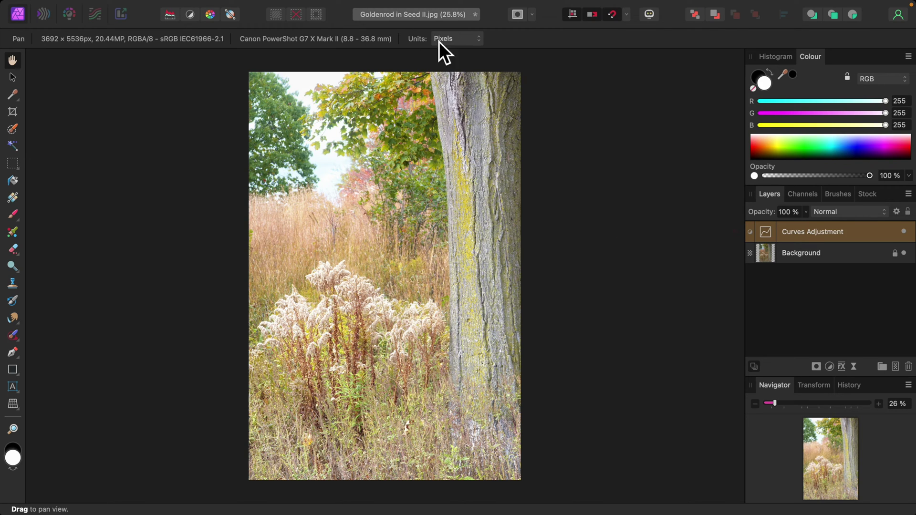
Step: Give the Curves Adjustment an empty black mask via Layer > New Empty Mask Layer
mouse_move(322, 5)
left_click(238, 9)
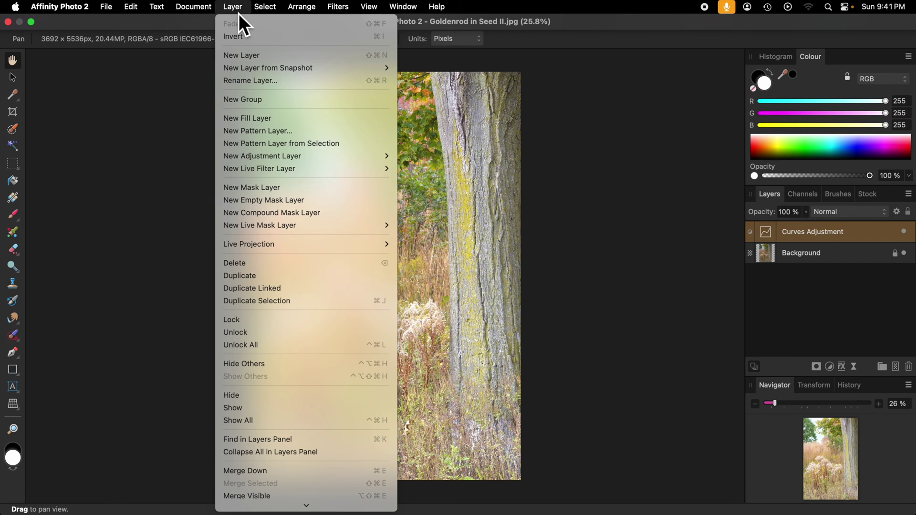
left_click(296, 199)
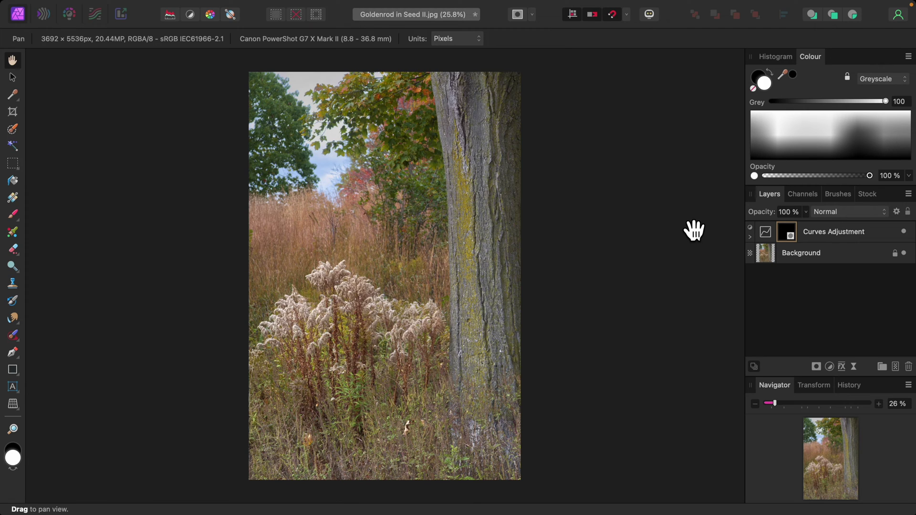
Step: Select the Curves mask and set up the Paint Brush with white as the colour
left_click(751, 238)
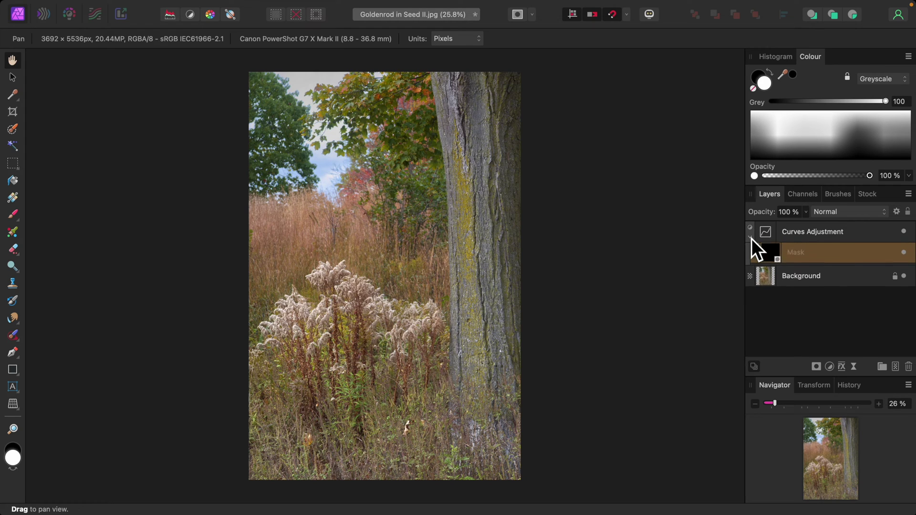
left_click(13, 214)
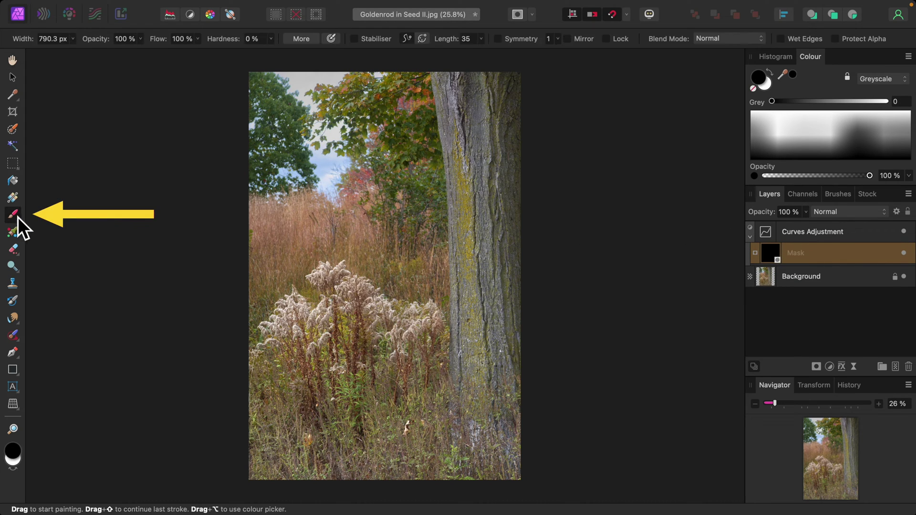
key("x")
left_click(770, 90)
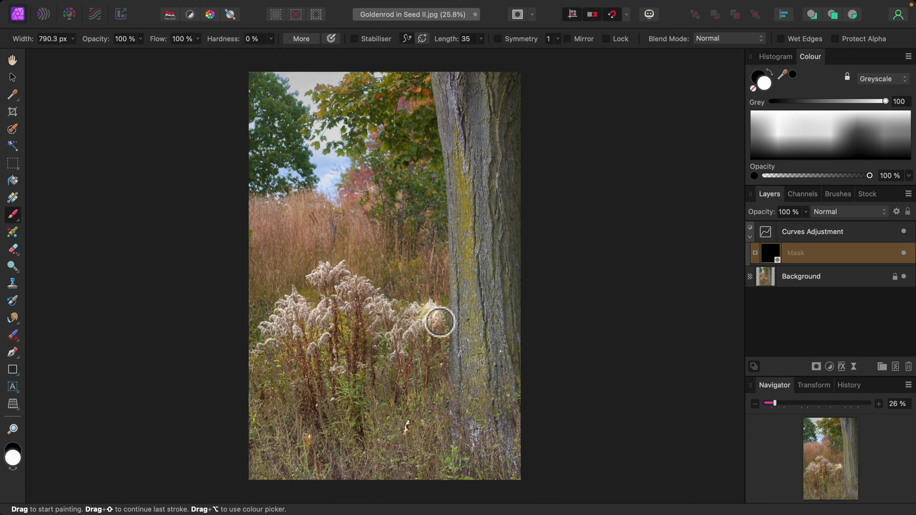
Step: Paint white over the goldenrod seed heads, shrinking the brush to 571 px and smaller
left_click(430, 312)
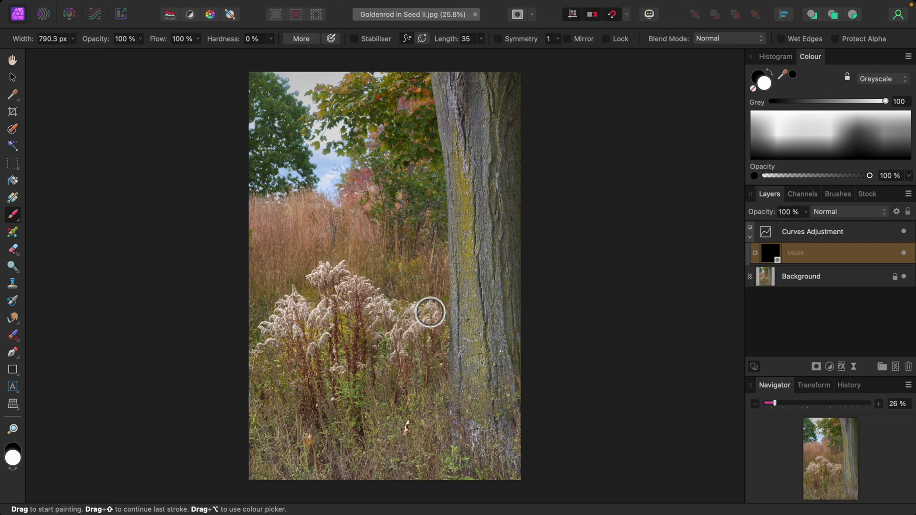
key("bracketleft")
key("bracketleft")
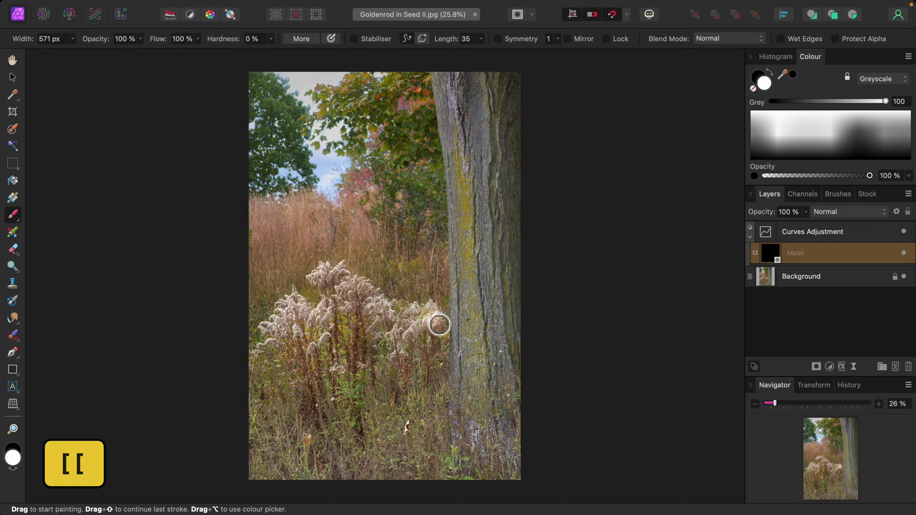
mouse_move(439, 324)
left_mouse_down()
mouse_move(415, 343)
mouse_move(410, 328)
mouse_move(404, 333)
mouse_move(333, 278)
mouse_move(324, 331)
mouse_move(324, 321)
mouse_move(301, 312)
mouse_move(281, 332)
mouse_move(419, 318)
left_mouse_up()
key("bracketleft")
key("bracketleft")
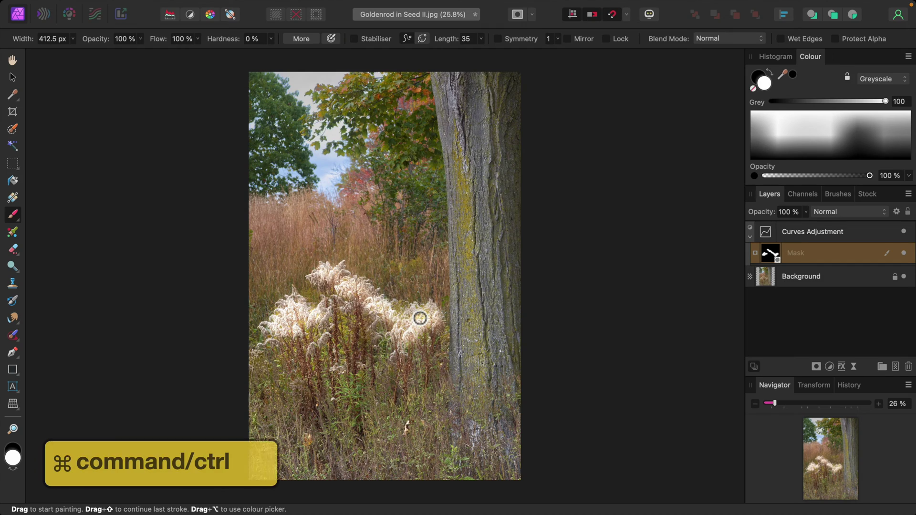
Step: Zoom in and touch up the mask near the goldenrod tops, erasing grass spill with black
key("ctrl+plus")
key("ctrl+plus")
key("ctrl+plus")
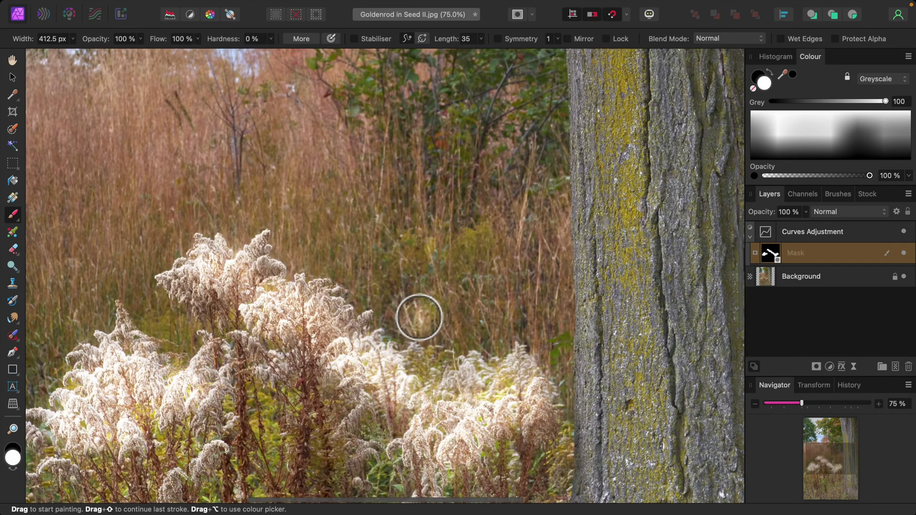
key("bracketleft")
key("bracketleft")
key("bracketleft")
key("bracketleft")
key("bracketleft")
key("bracketleft")
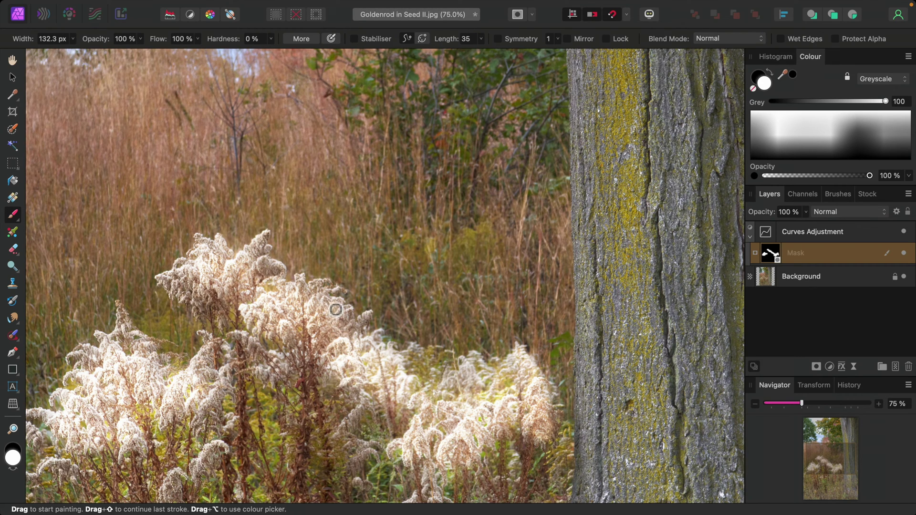
mouse_move(396, 306)
left_mouse_down()
mouse_move(376, 299)
mouse_move(398, 310)
mouse_move(380, 301)
mouse_move(412, 307)
mouse_move(443, 292)
mouse_move(429, 304)
mouse_move(369, 304)
mouse_move(418, 291)
mouse_move(373, 289)
left_mouse_up()
left_click(758, 79)
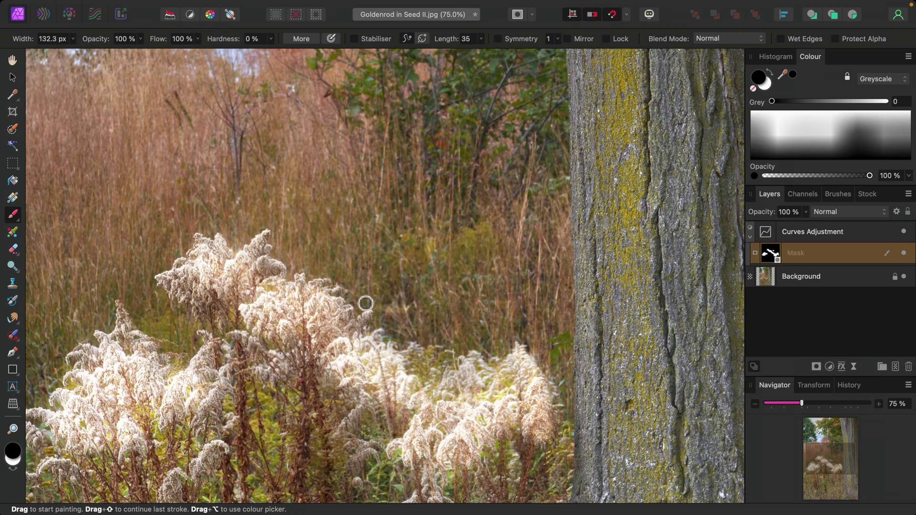
left_click(768, 87)
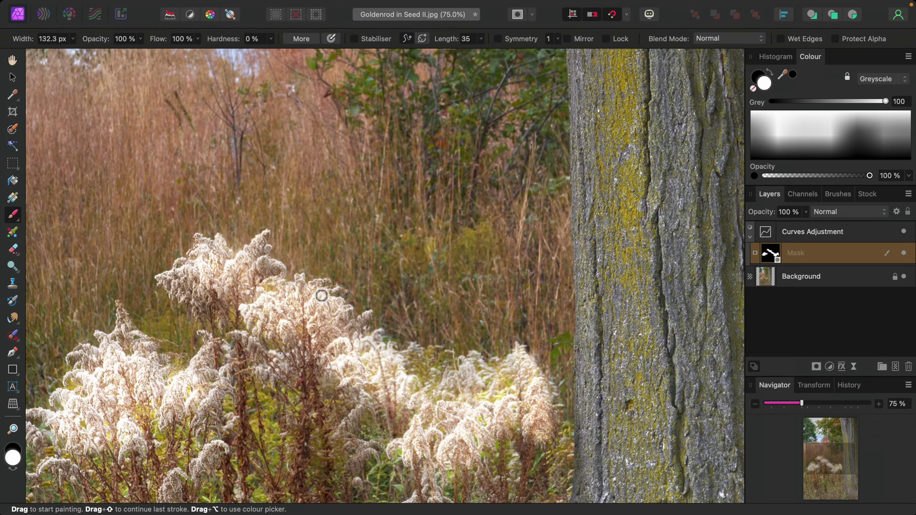
Step: Paint white over the remaining goldenrod plumes with an 81.2 px brush, then fit the photo
mouse_move(257, 277)
left_mouse_down()
mouse_move(276, 273)
mouse_move(236, 271)
mouse_move(259, 274)
mouse_move(265, 251)
mouse_move(238, 274)
mouse_move(224, 253)
mouse_move(210, 255)
mouse_move(209, 275)
mouse_move(191, 290)
mouse_move(172, 284)
mouse_move(205, 297)
mouse_move(207, 313)
mouse_move(233, 291)
mouse_move(263, 334)
mouse_move(210, 422)
left_mouse_up()
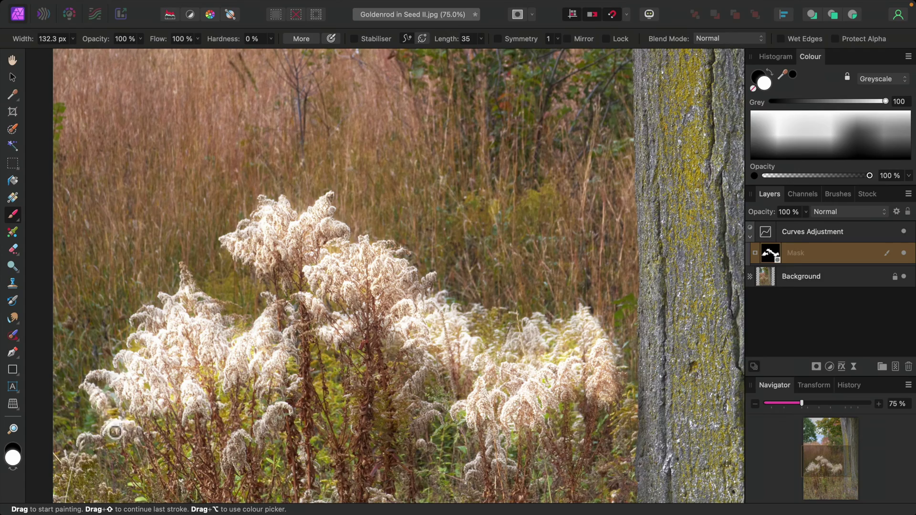
left_click_drag(115, 432, 298, 384)
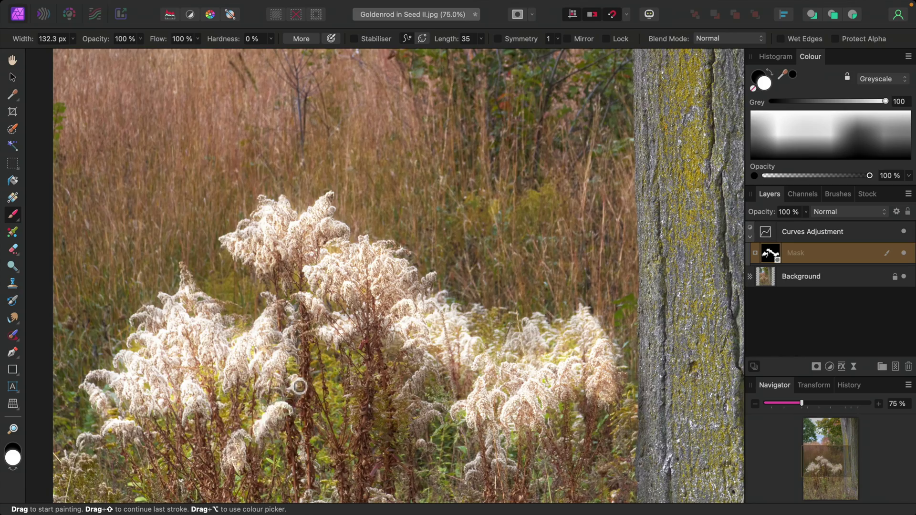
scroll(334, 286, "down", 5)
key("bracketleft")
key("bracketleft")
key("bracketleft")
scroll(334, 286, "up", 1)
left_click_drag(425, 238, 433, 108)
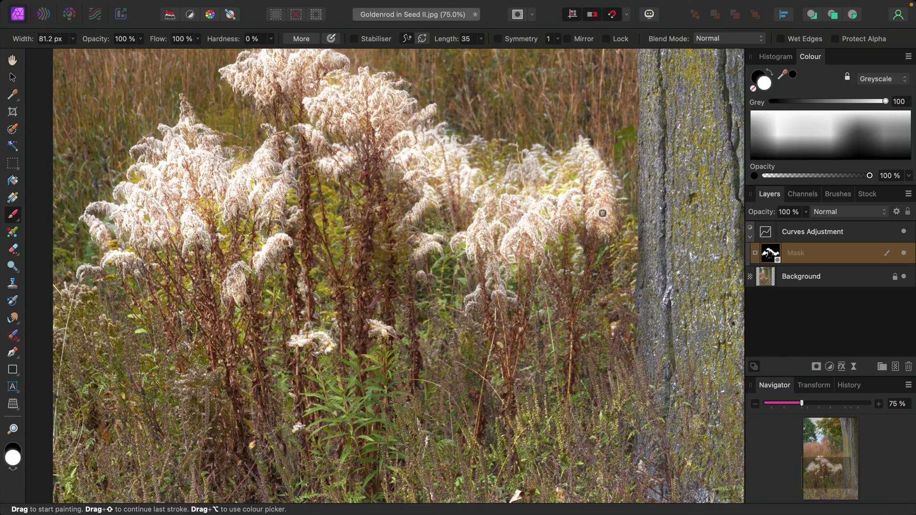
key("super+0")
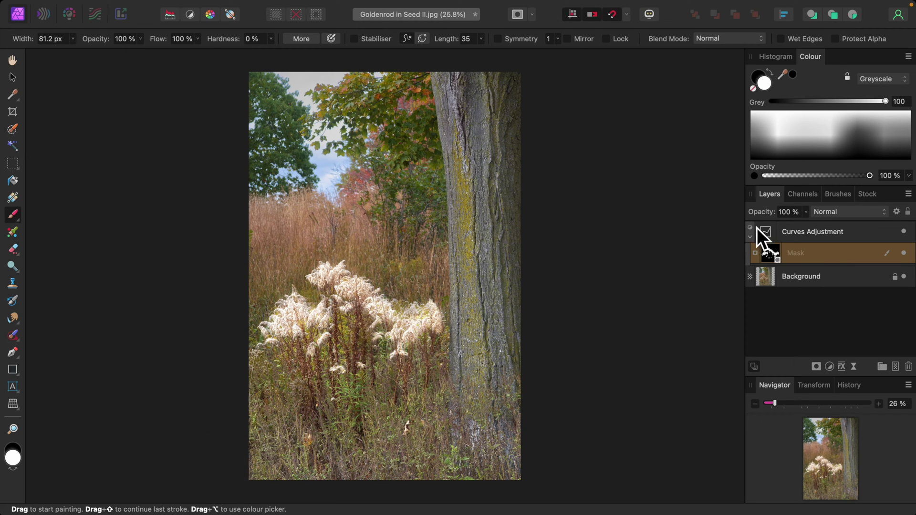
Step: Reset the Curves adjustment to a straight line and add only a gentle upward point
left_click(768, 232)
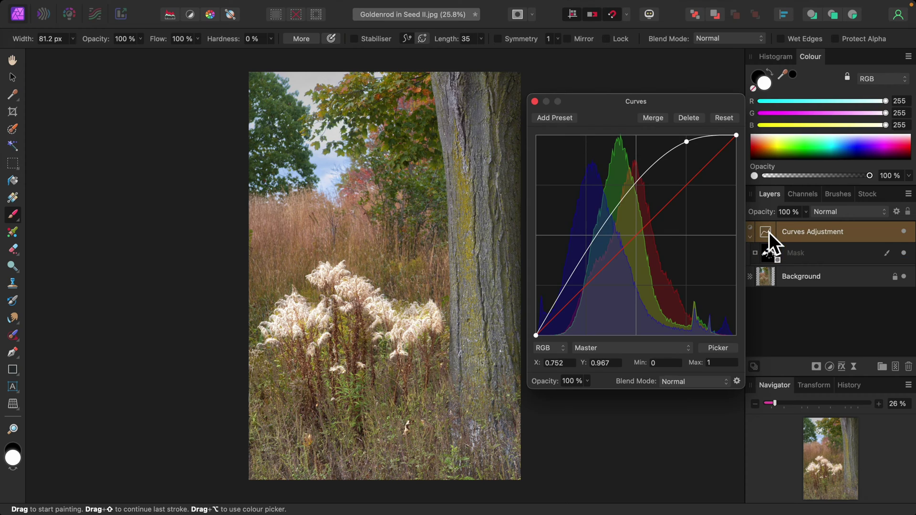
left_click(728, 120)
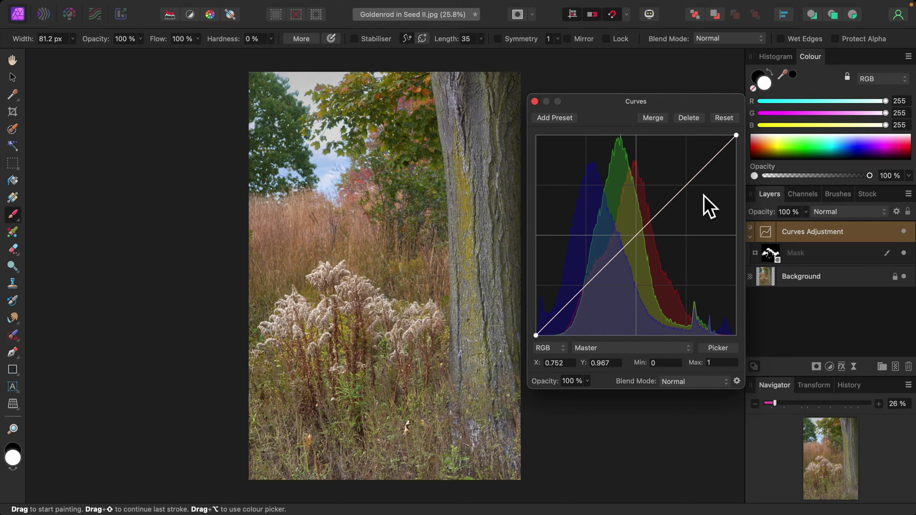
left_click_drag(689, 191, 690, 184)
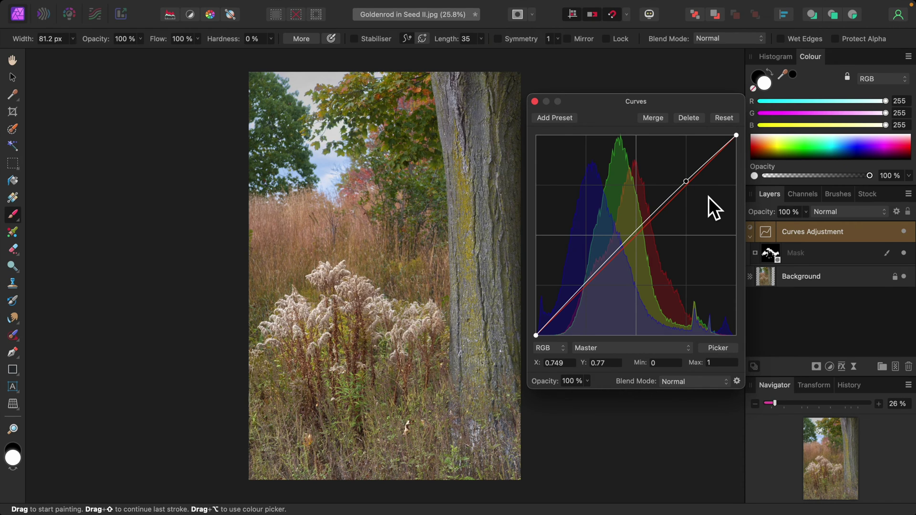
left_click(536, 103)
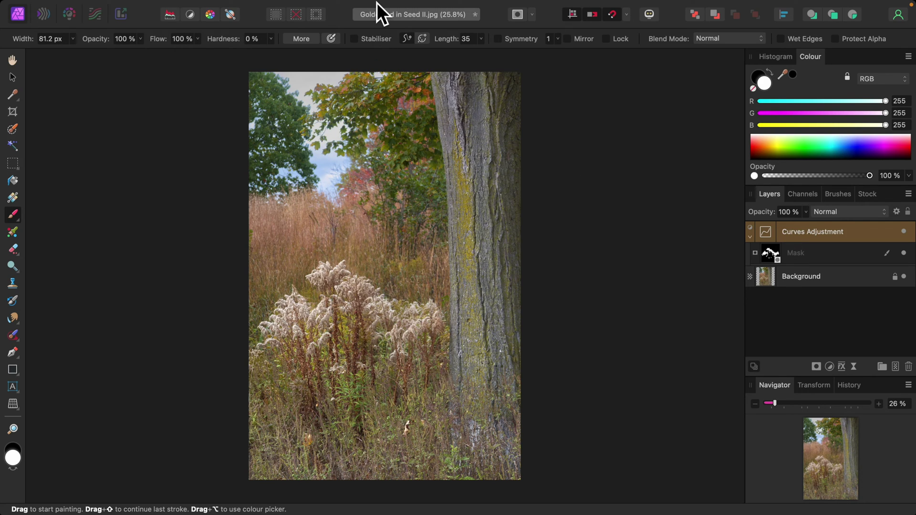
Step: Group the Curves Adjustment layer with Arrange > Group
mouse_move(377, 1)
left_click(302, 8)
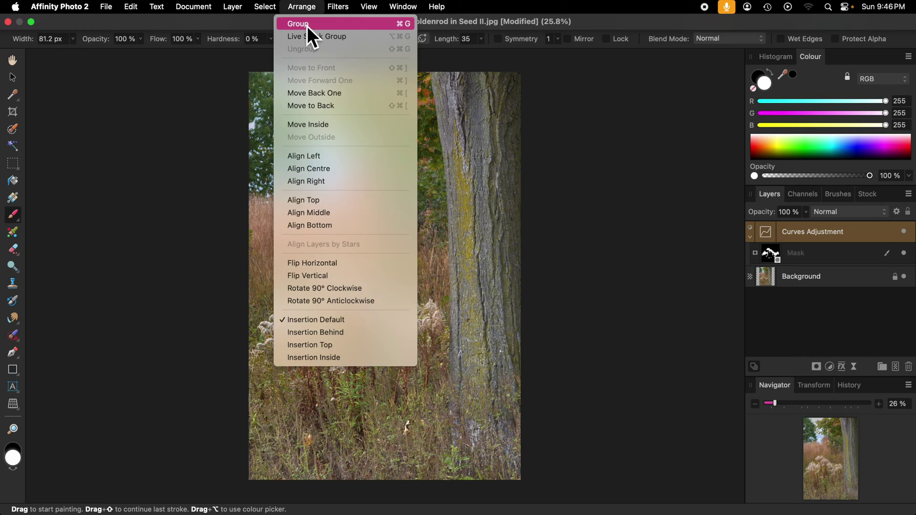
left_click(307, 24)
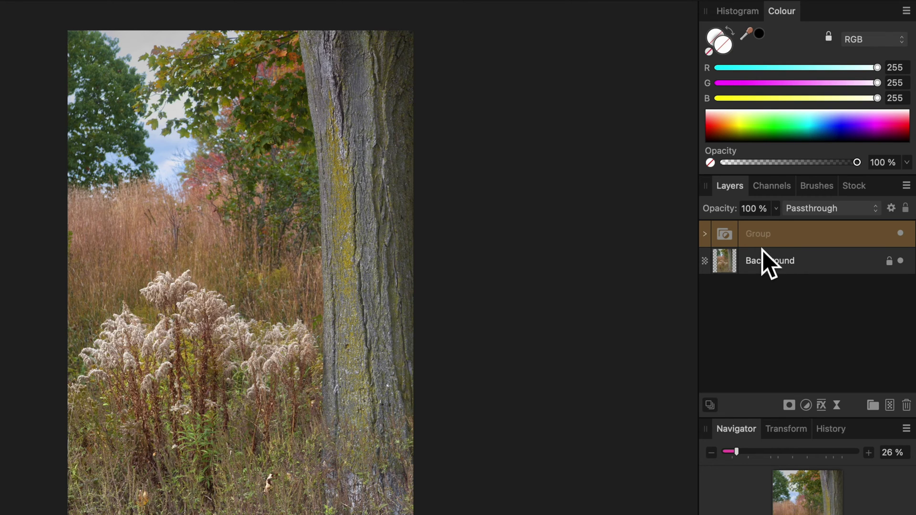
Step: Move the mask from the Curves Adjustment onto the new Group
left_click(709, 238)
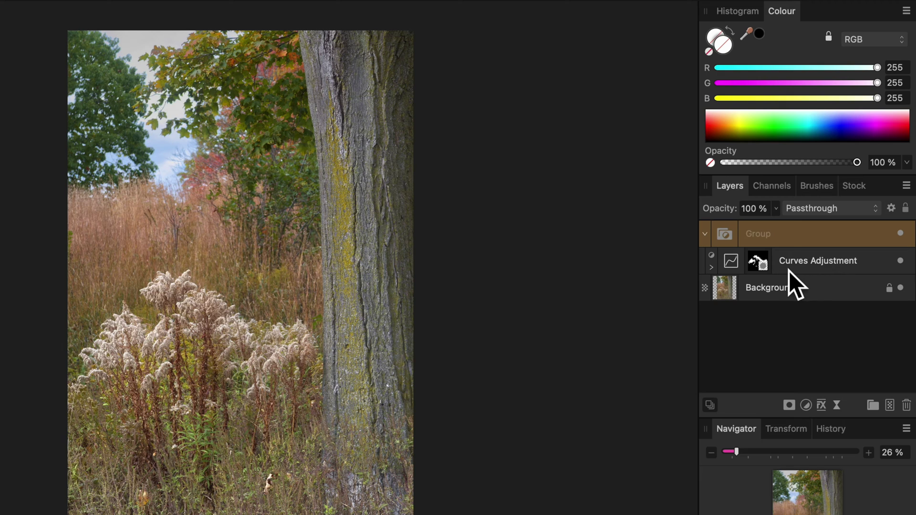
left_click_drag(763, 269, 731, 242)
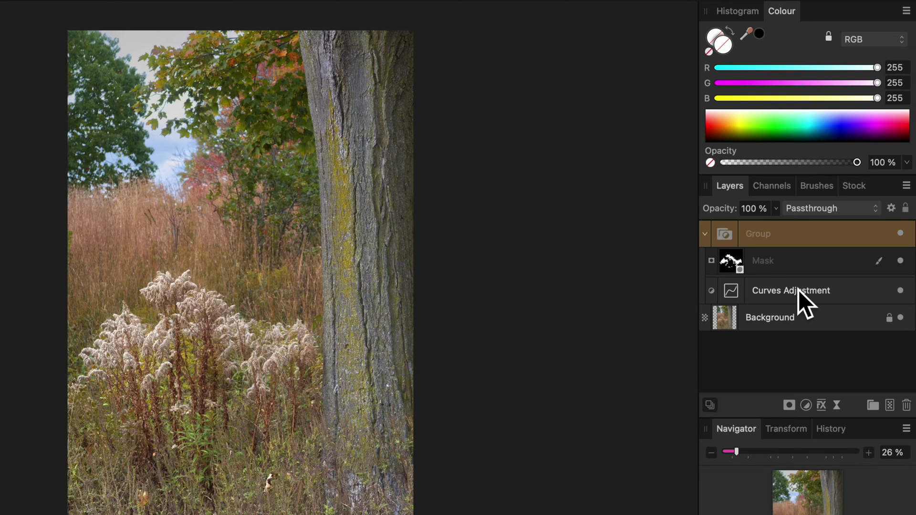
left_click(806, 409)
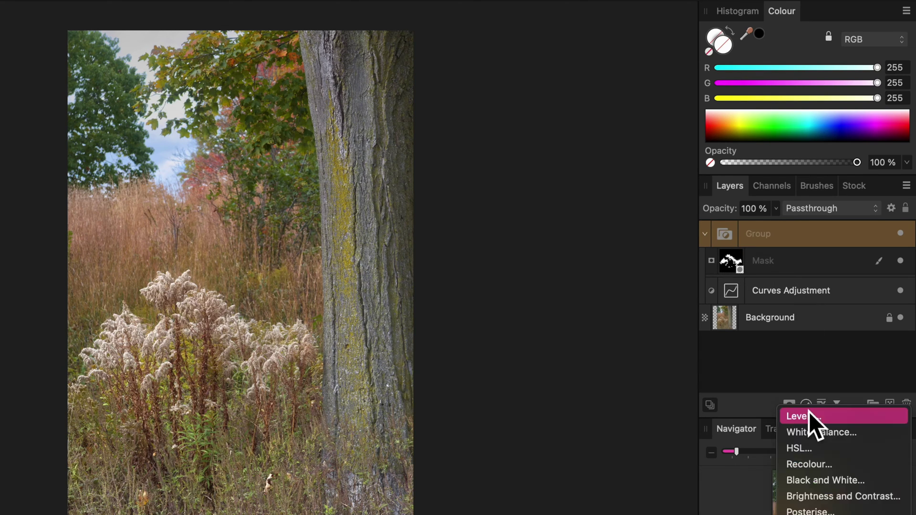
Step: Add a Selective Colour adjustment and drag it into the masked Group above Curves
left_click(823, 497)
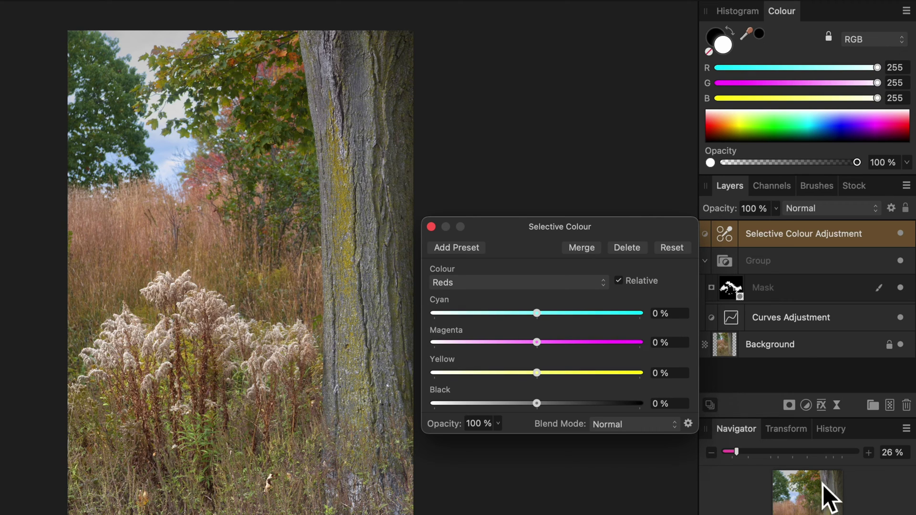
left_click_drag(733, 236, 761, 267)
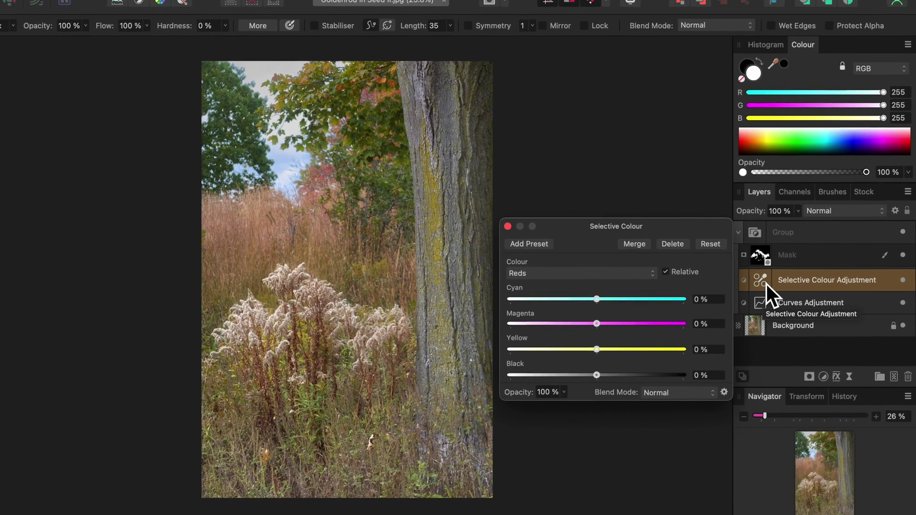
Step: Shift Selective Colour Yellows to roughly Yellow 22%, Cyan -17%, Magenta 12%
left_click(652, 273)
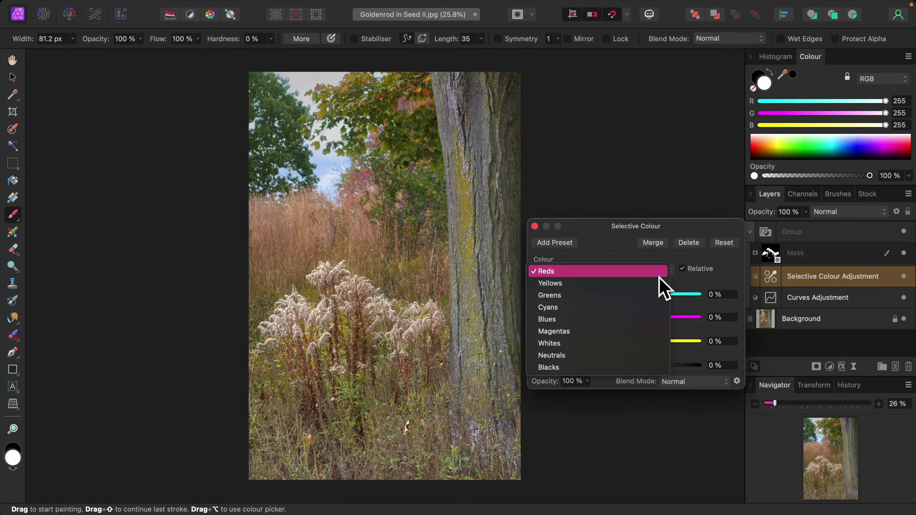
left_click(569, 284)
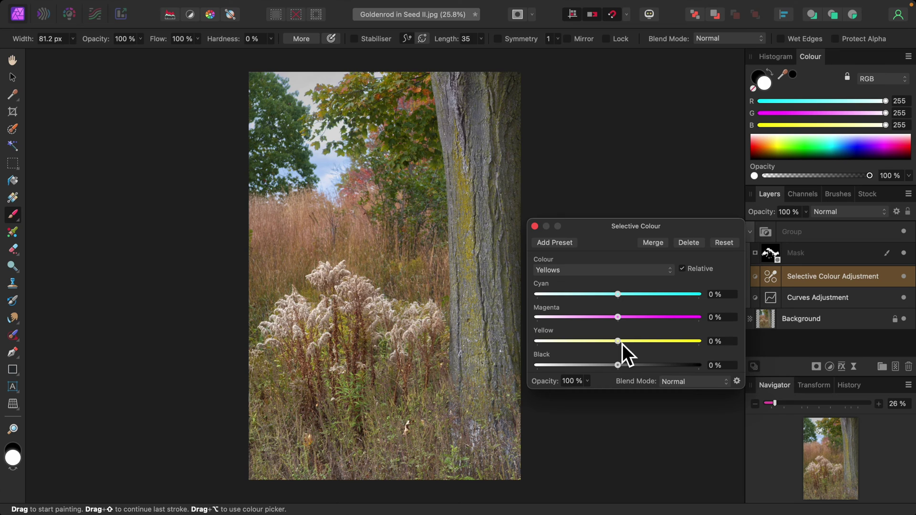
left_click_drag(627, 344, 640, 345)
left_click_drag(622, 299, 606, 299)
left_click_drag(622, 322, 634, 322)
left_click(536, 229)
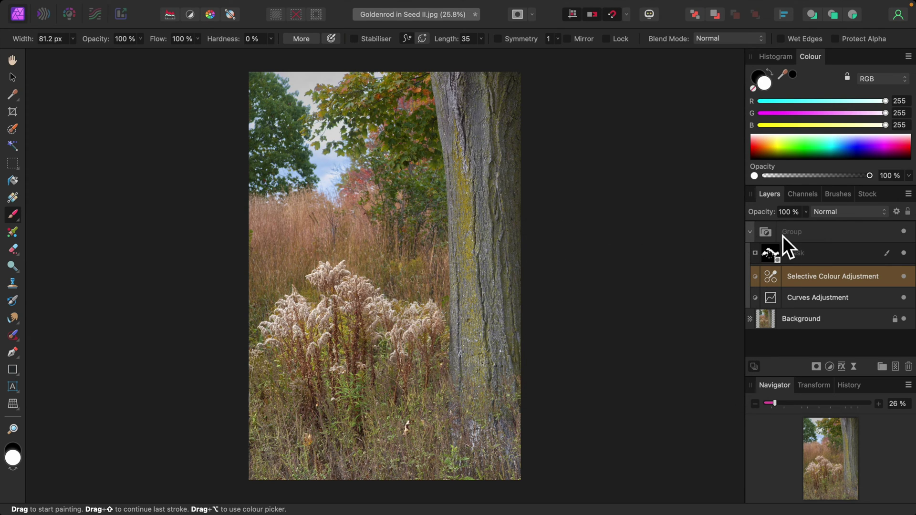
Step: Rename the Group to 'Goldenrods' and collapse its contents
left_click(796, 237)
left_click(795, 236)
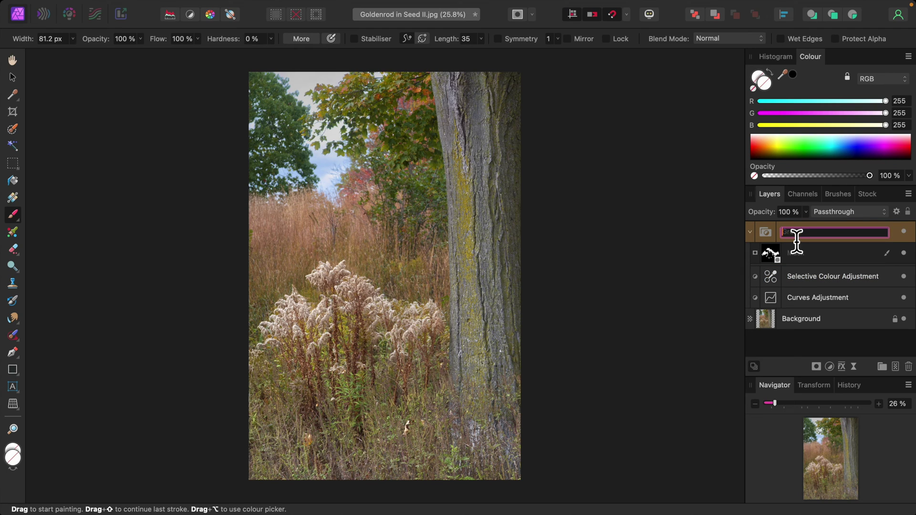
type("Goldenrods")
key("Return")
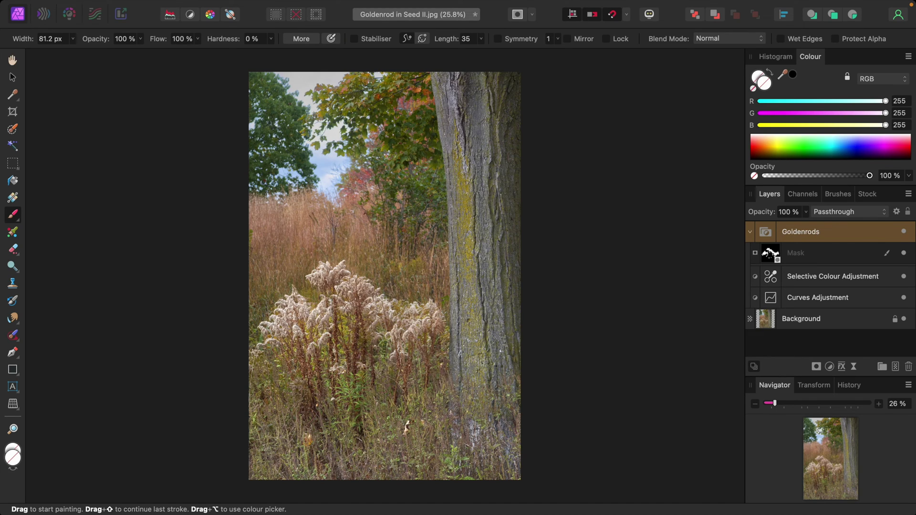
left_click(750, 232)
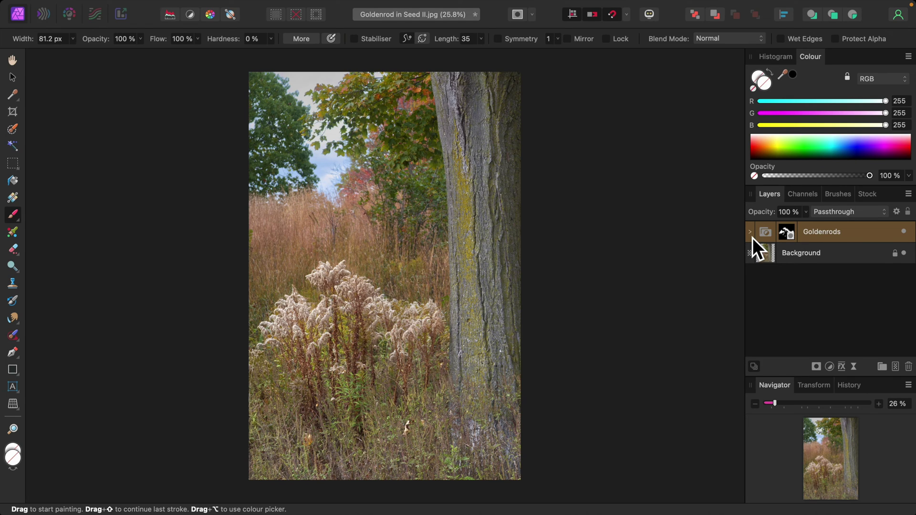
Step: Add another Curves adjustment above the Goldenrods group, leaving its curve unchanged for now
left_click(831, 370)
scroll(835, 410, "down", 5)
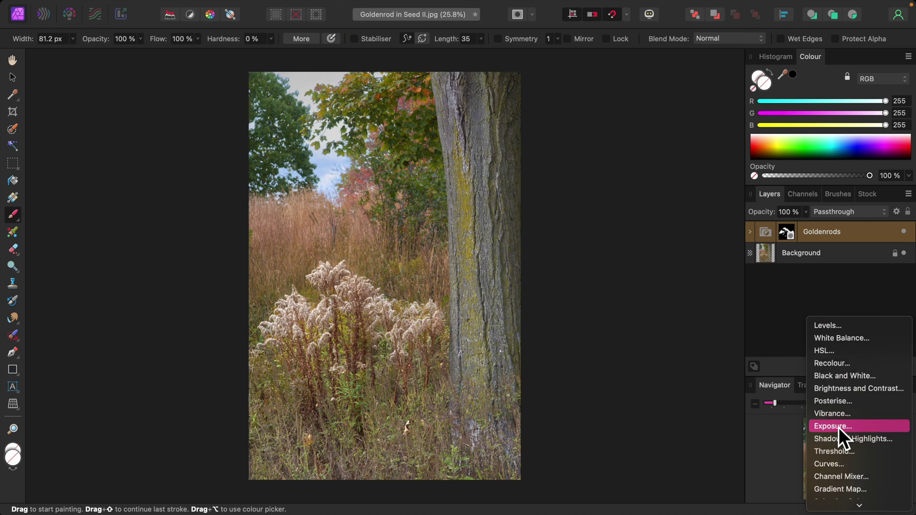
left_click(837, 404)
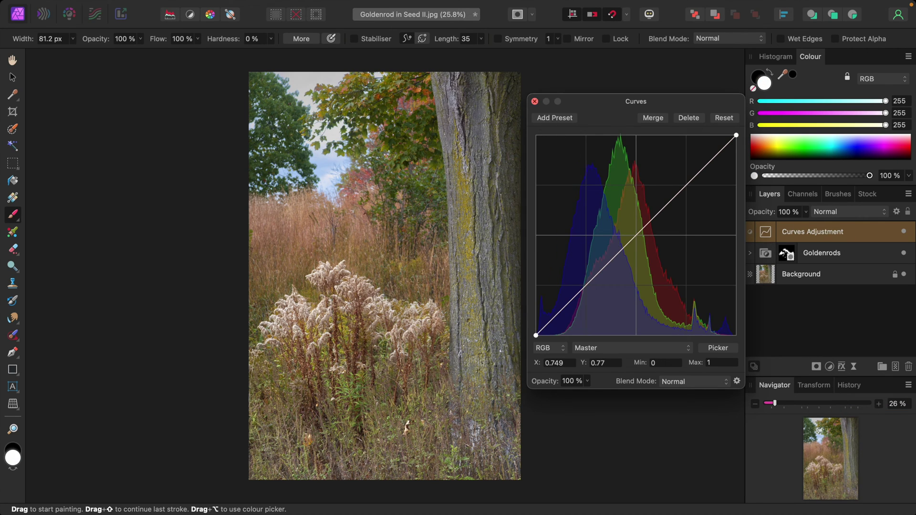
left_click(535, 102)
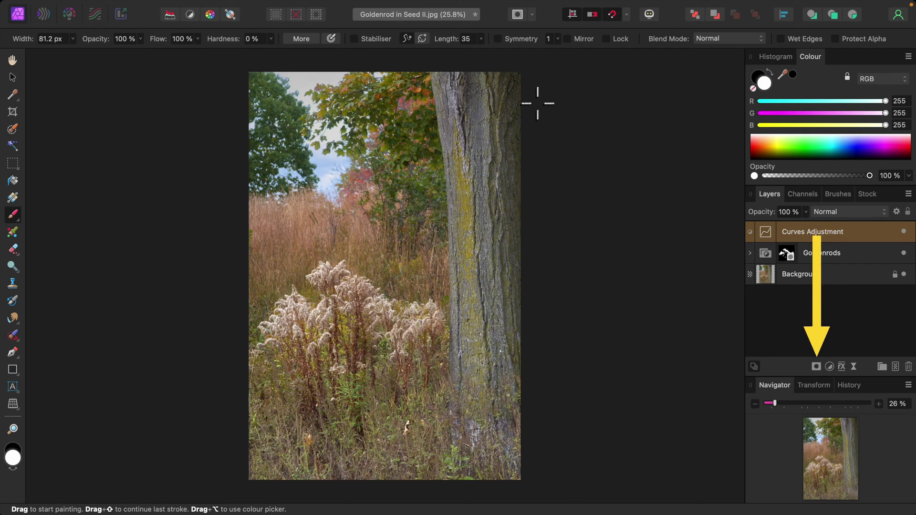
Step: Mask the new Curves adjustment and paint black over the goldenrods with a ~500 px brush
left_click(816, 369)
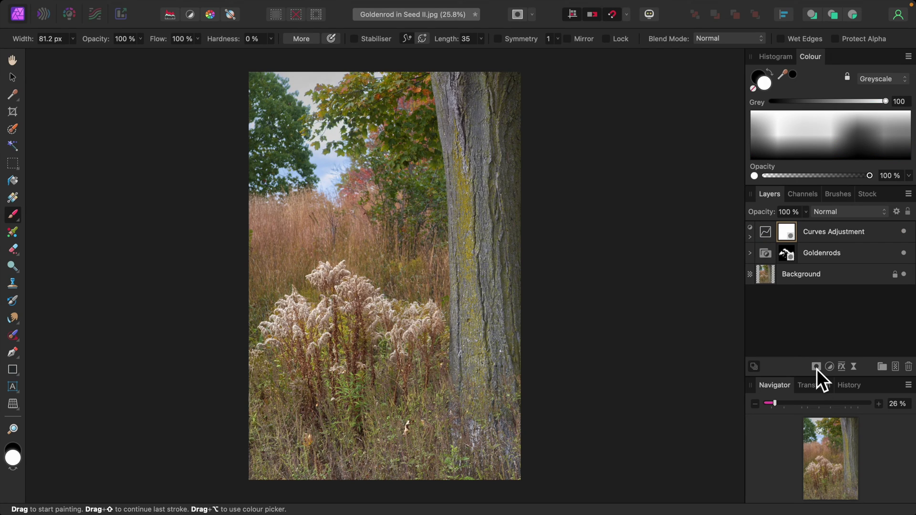
left_click(750, 238)
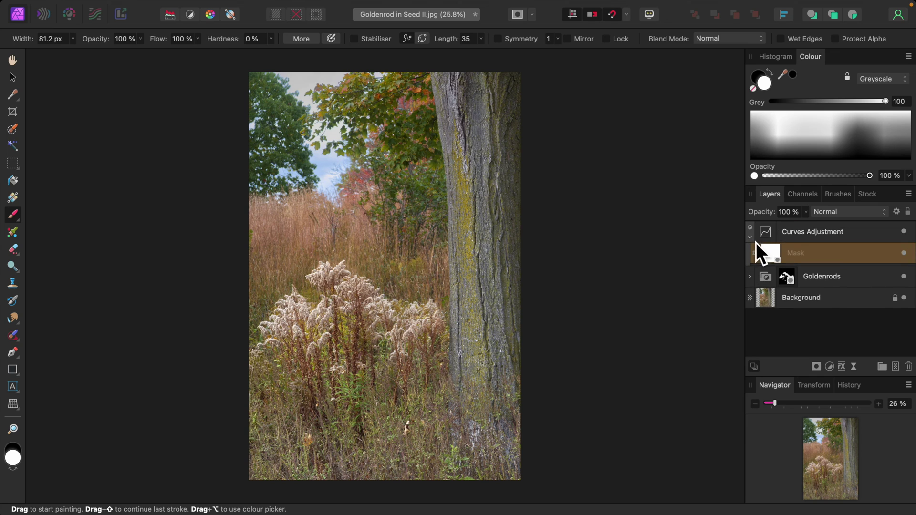
left_click(759, 79)
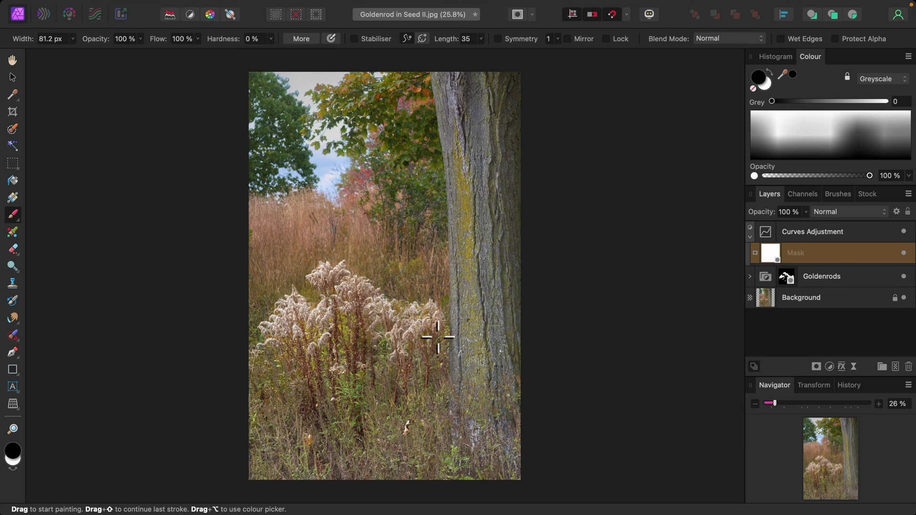
key("bracketright")
key("bracketright")
key("bracketright")
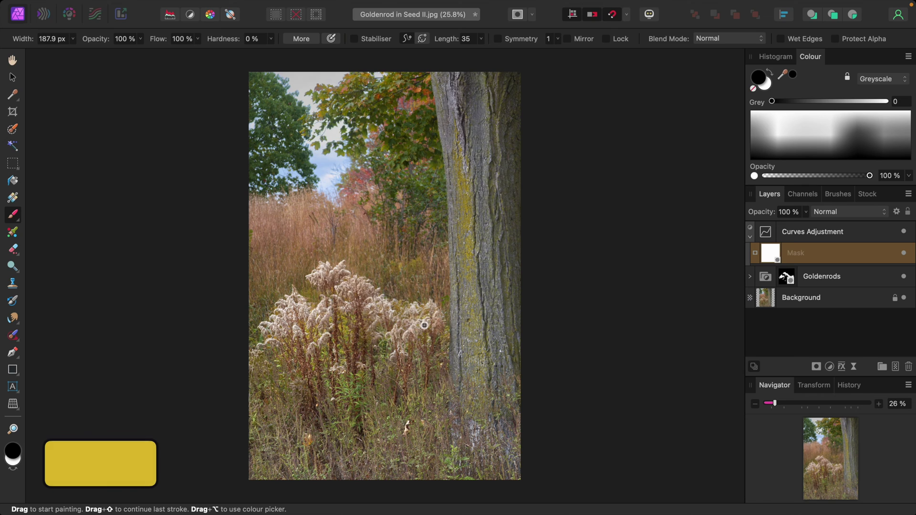
key("bracketright")
key("bracketright")
key("bracketright")
key("bracketright")
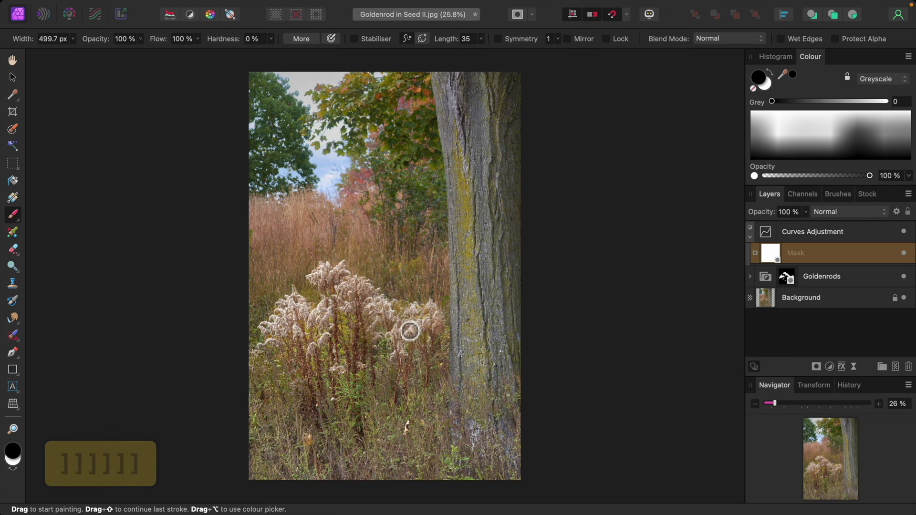
mouse_move(423, 334)
left_mouse_down()
mouse_move(333, 281)
mouse_move(348, 313)
mouse_move(328, 338)
mouse_move(301, 317)
mouse_move(280, 334)
mouse_move(311, 333)
mouse_move(347, 289)
left_mouse_up()
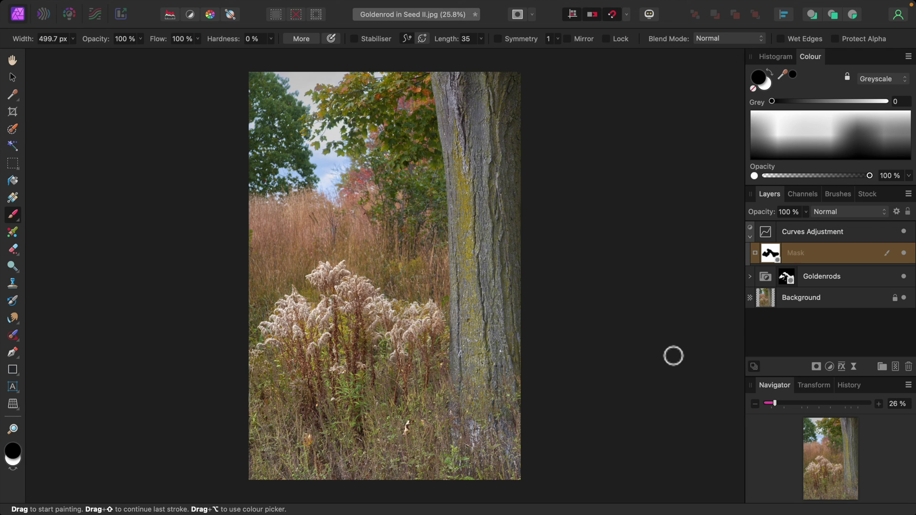
Step: Pull the masked Curves master curve down to 0.255/0.211 to darken the background
left_click(765, 233)
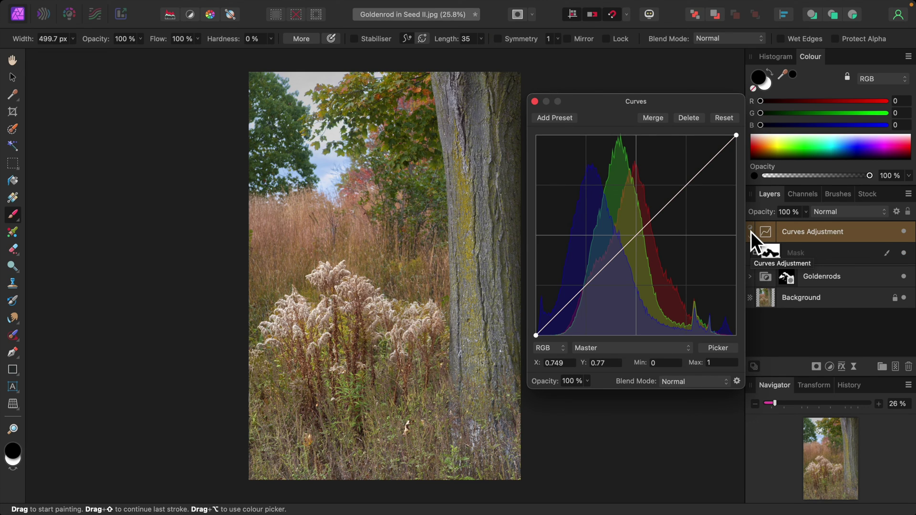
left_click_drag(589, 290, 591, 297)
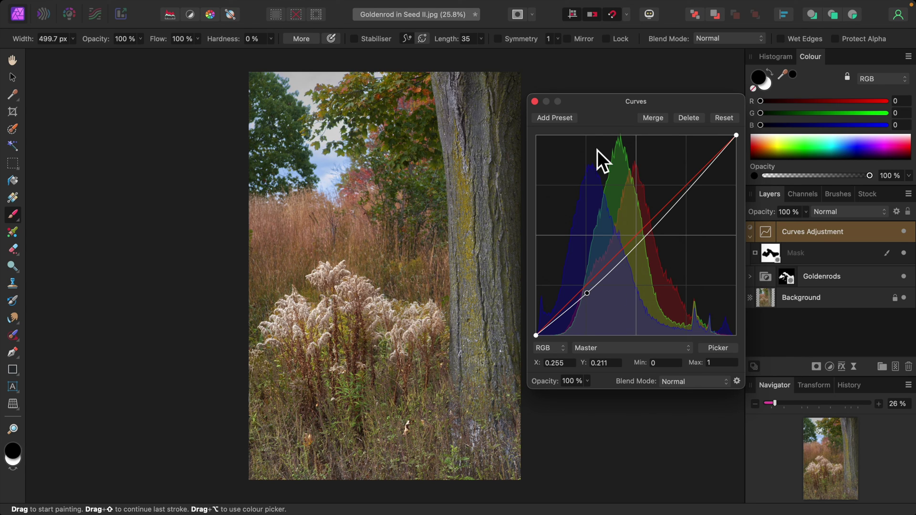
left_click(535, 102)
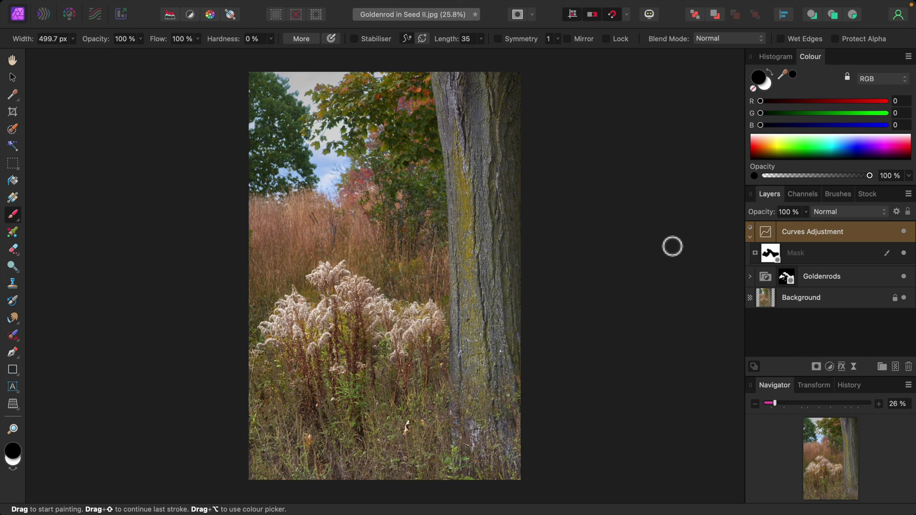
Step: Set the Goldenrods group to 64% opacity and drag the mask onto the Curves Adjustment row
left_click(834, 280)
left_click(808, 215)
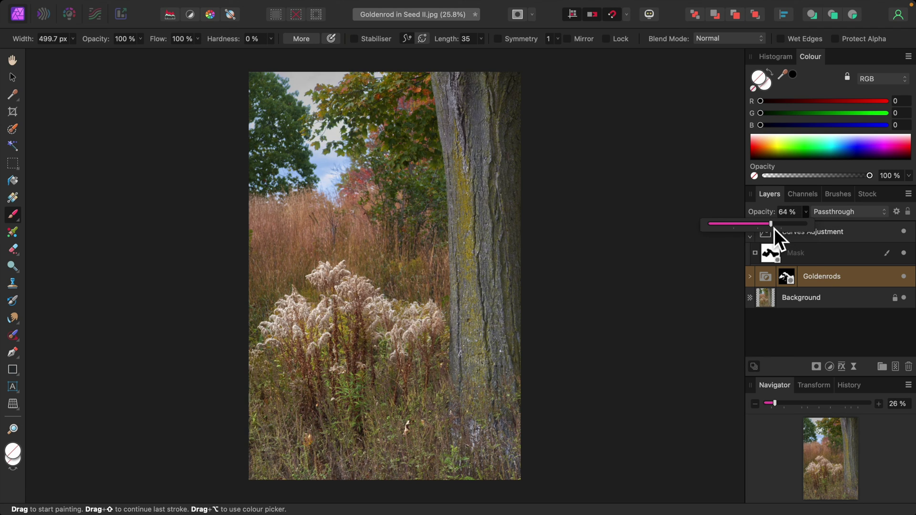
left_click(822, 277)
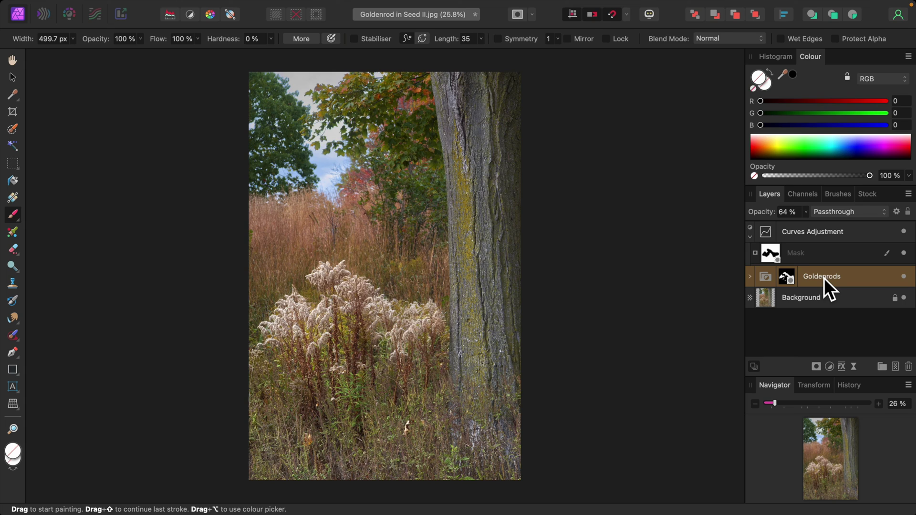
left_click_drag(755, 247, 753, 239)
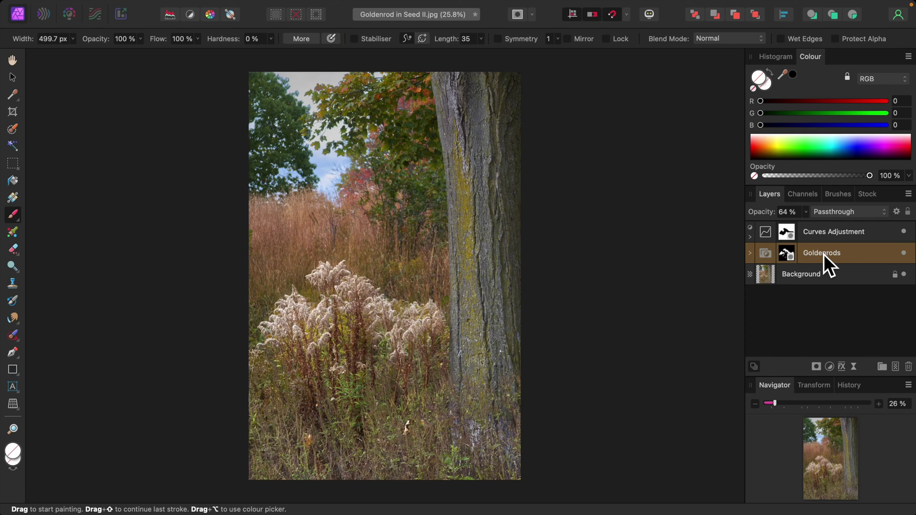
key("shift")
left_click(846, 237, "shift")
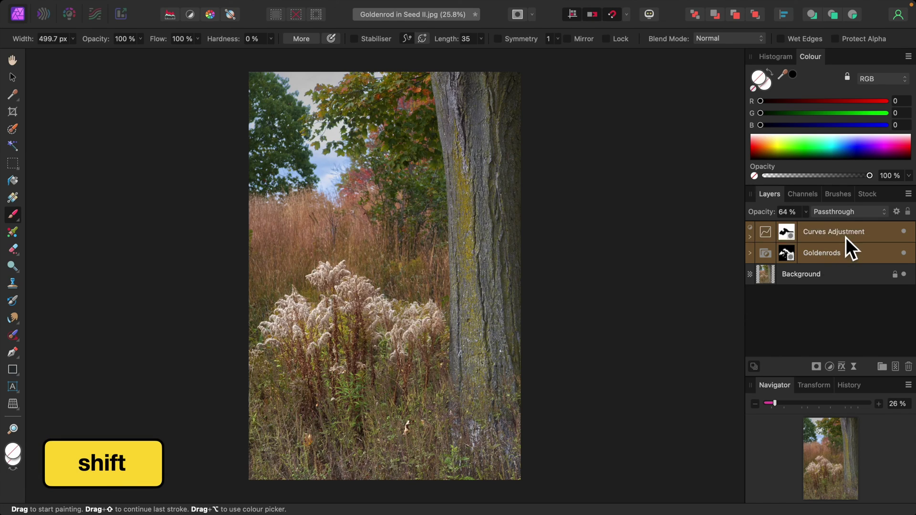
left_click(904, 232)
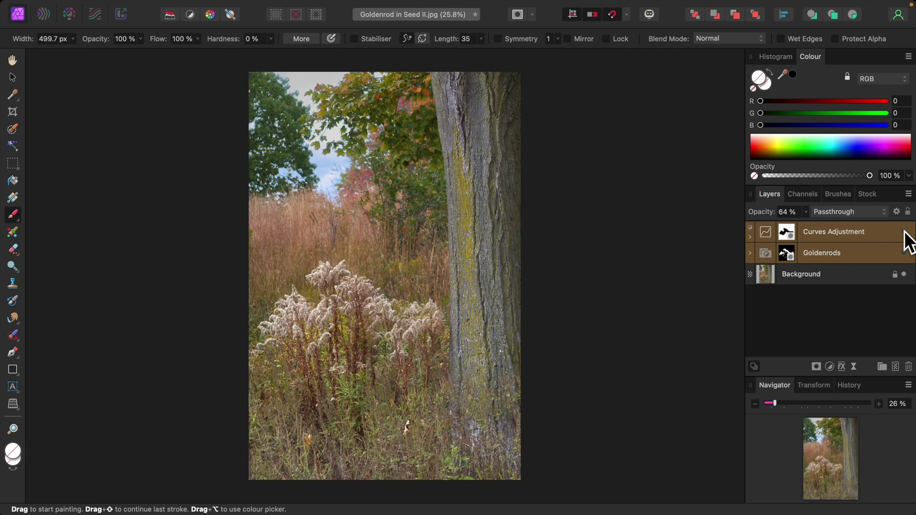
left_click(904, 232)
left_click(903, 231)
left_click(904, 231)
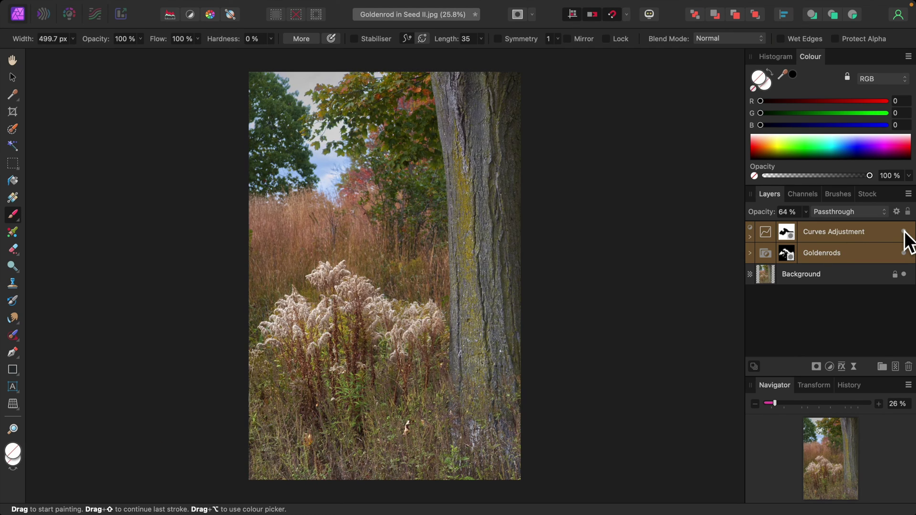
left_click(903, 232)
left_click(904, 231)
left_click(904, 231)
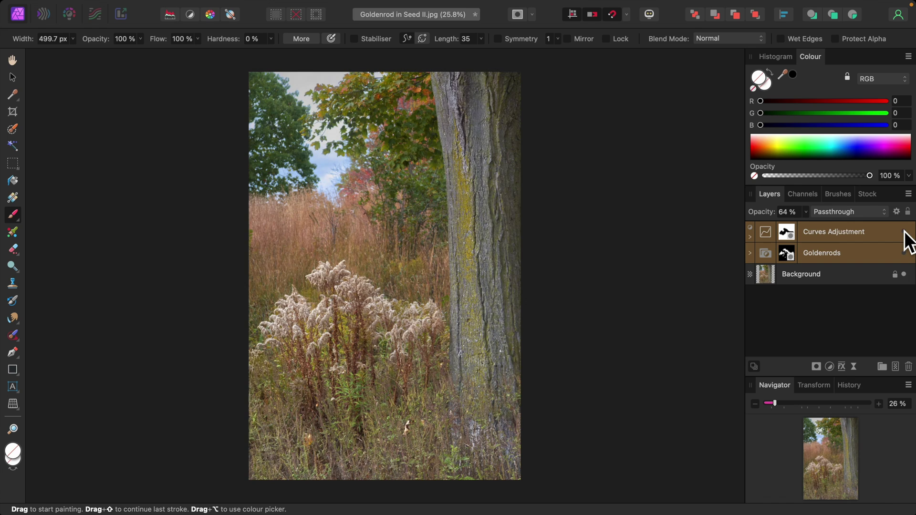
left_click(904, 232)
left_click(904, 232)
left_click(904, 231)
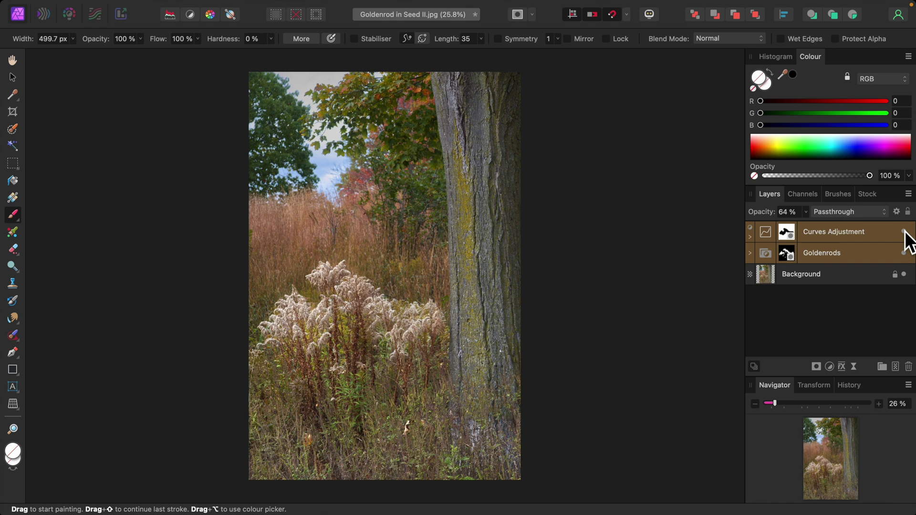